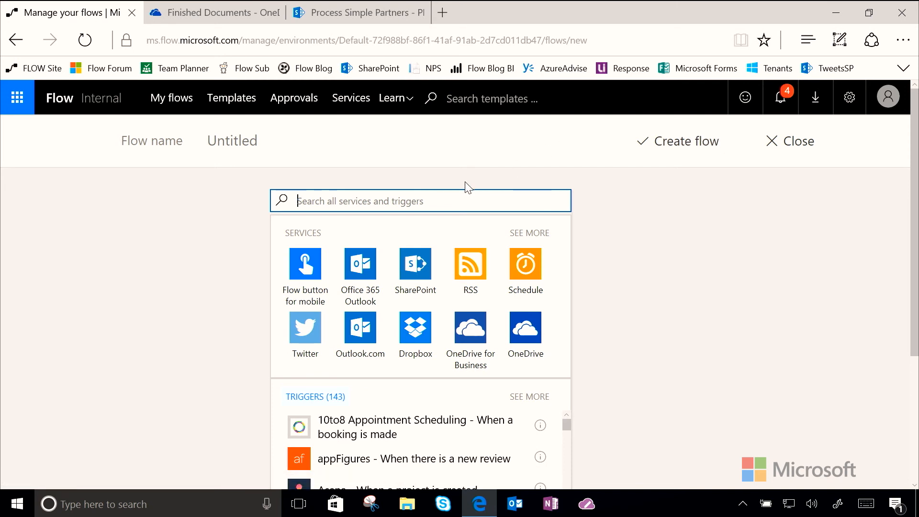
Add the OneDrive for Business 'When a file is created' trigger watching Root > Finished Documents
type("onedrive")
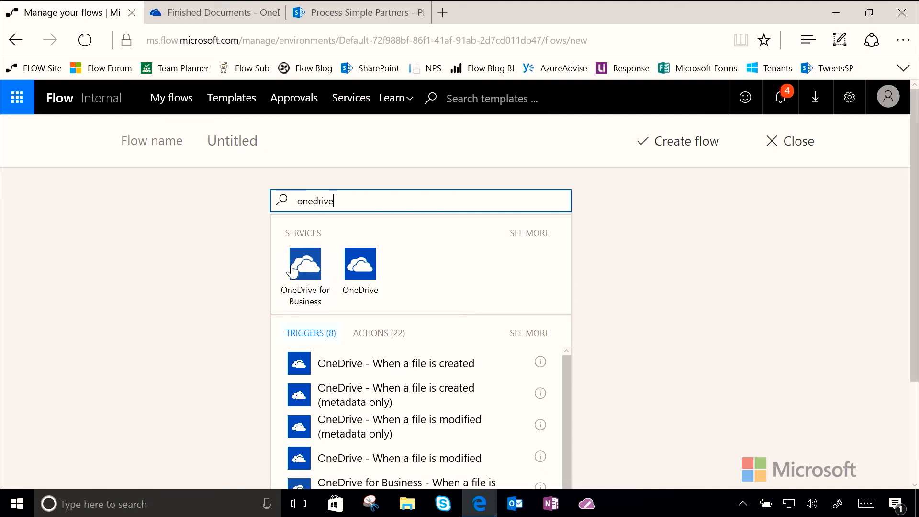
left_click(303, 271)
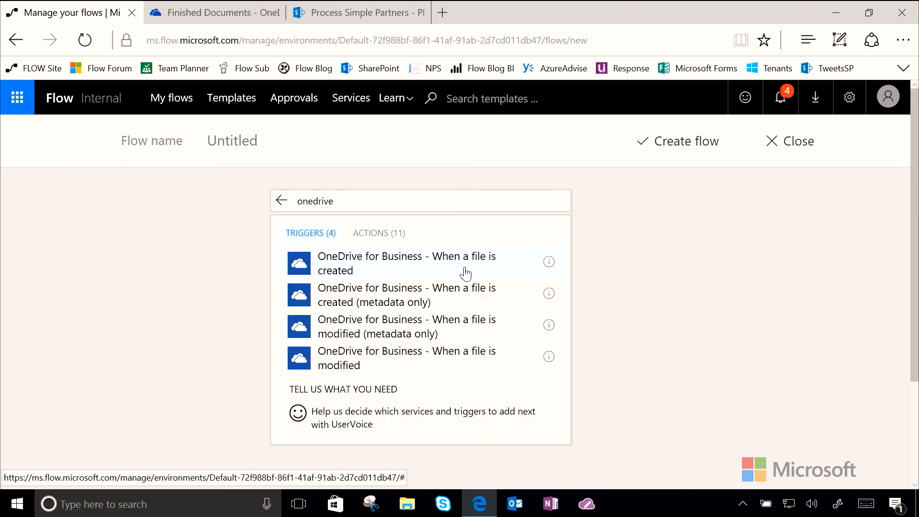
left_click(465, 273)
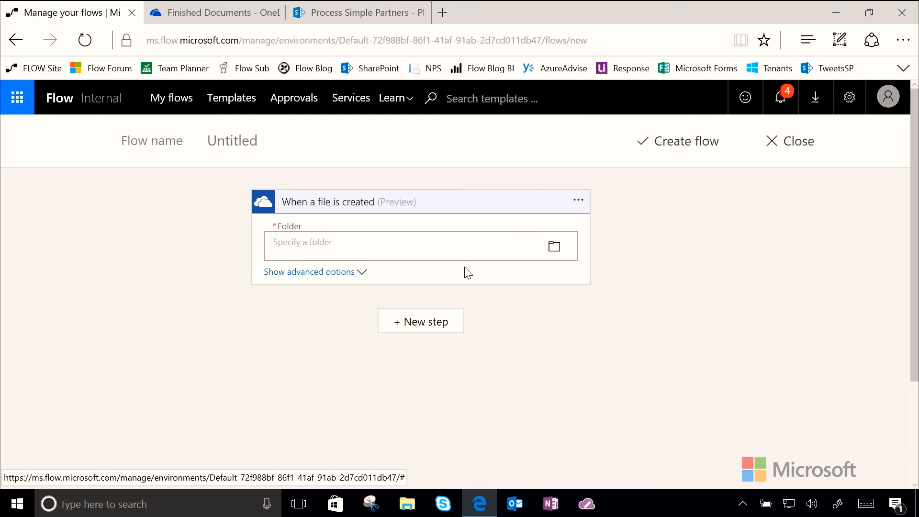
left_click(553, 248)
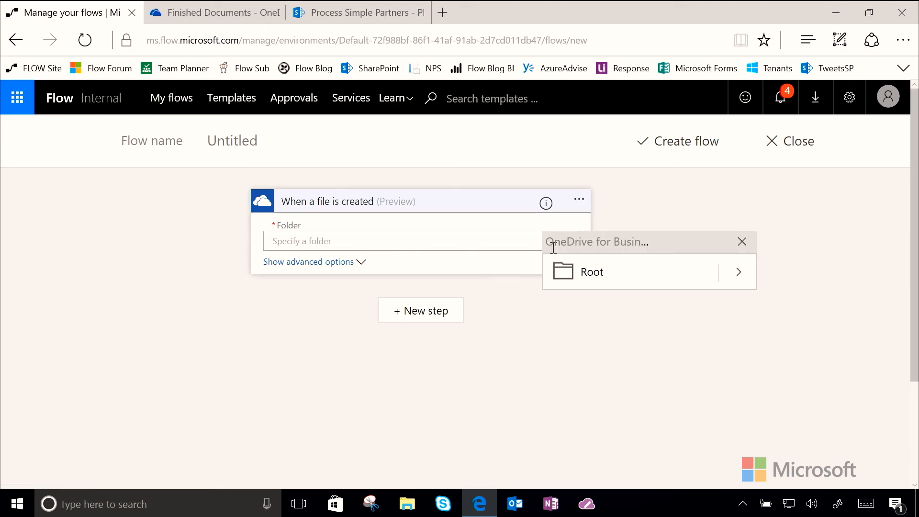
left_click(738, 272)
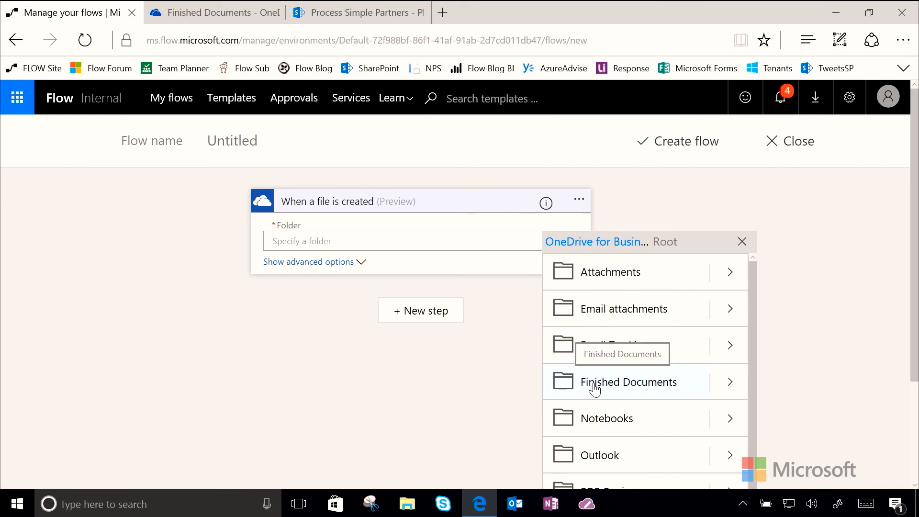
left_click(637, 387)
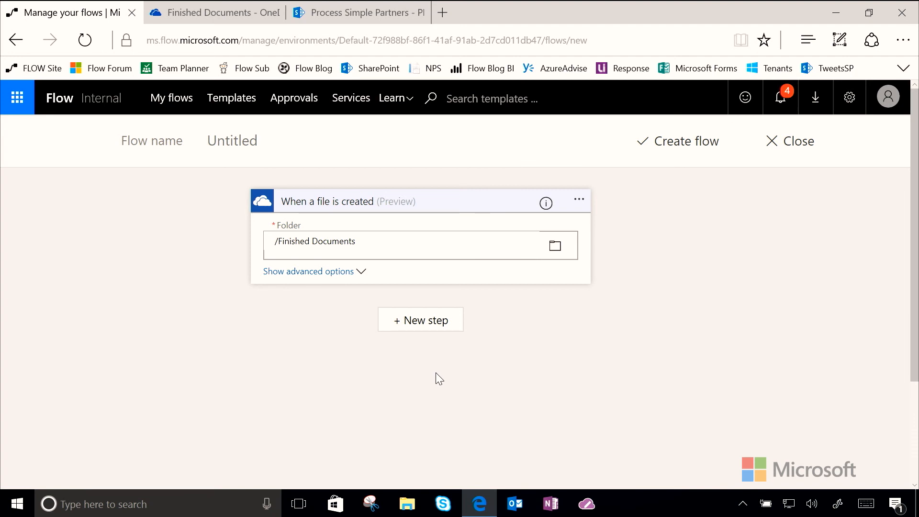
left_click(395, 319)
Add the Muhimbi PDF 'Convert document' action after the trigger
left_click(348, 366)
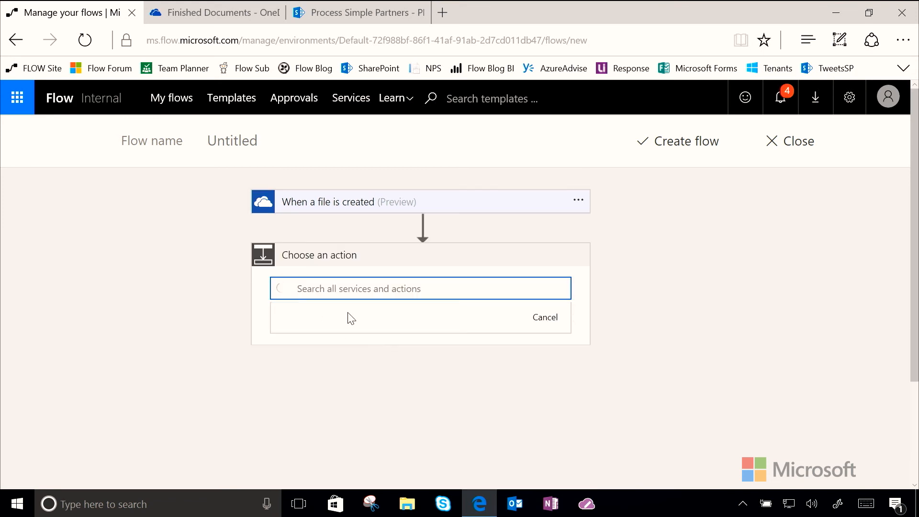
type("muhimbi")
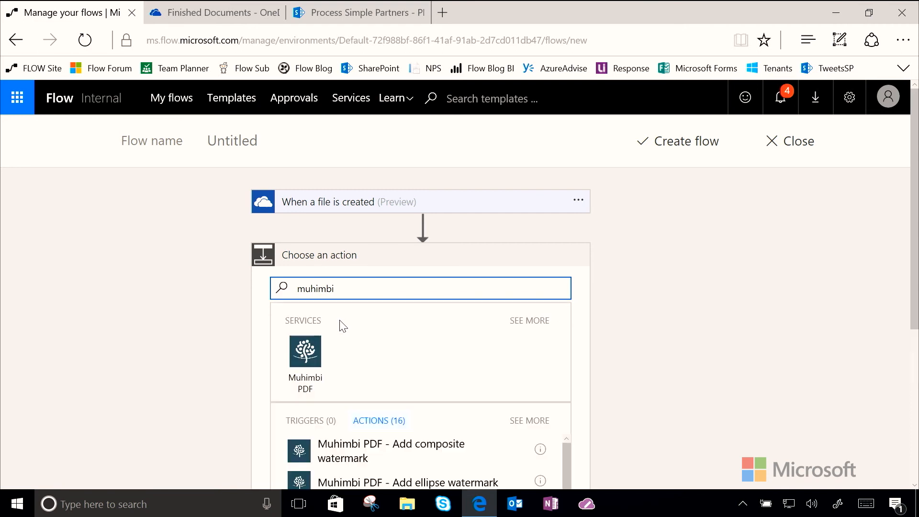
left_click(305, 356)
scroll(507, 391, "down", 3)
scroll(507, 392, "down", 4)
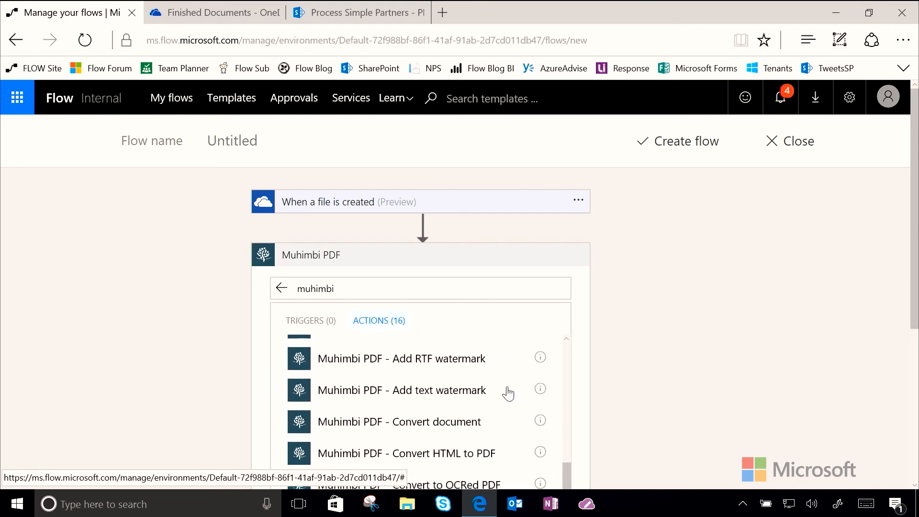
left_click(440, 420)
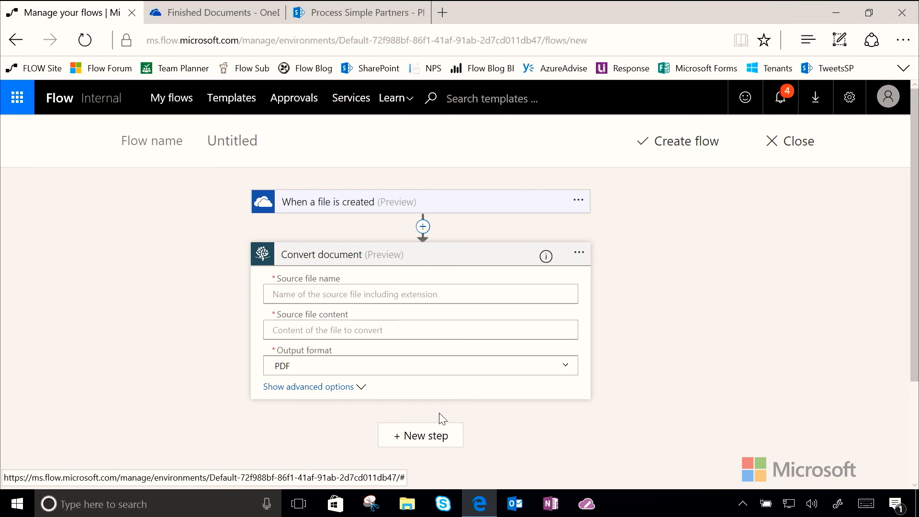
Fill the source file name and content with the trigger's File name and File content tokens
left_click(381, 293)
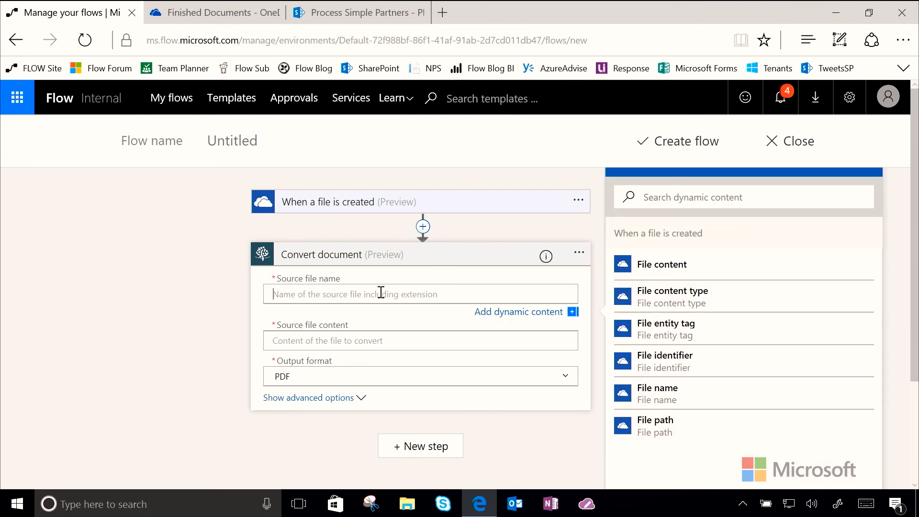
left_click(675, 390)
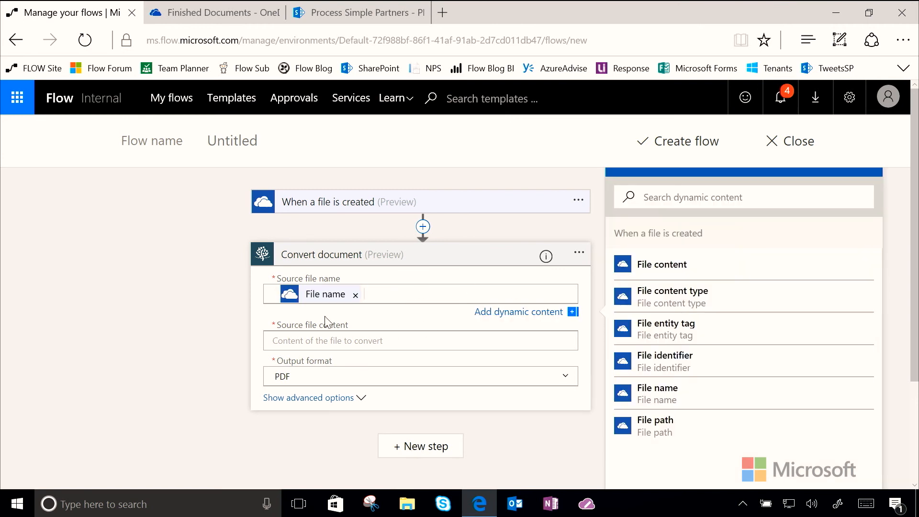
left_click(348, 340)
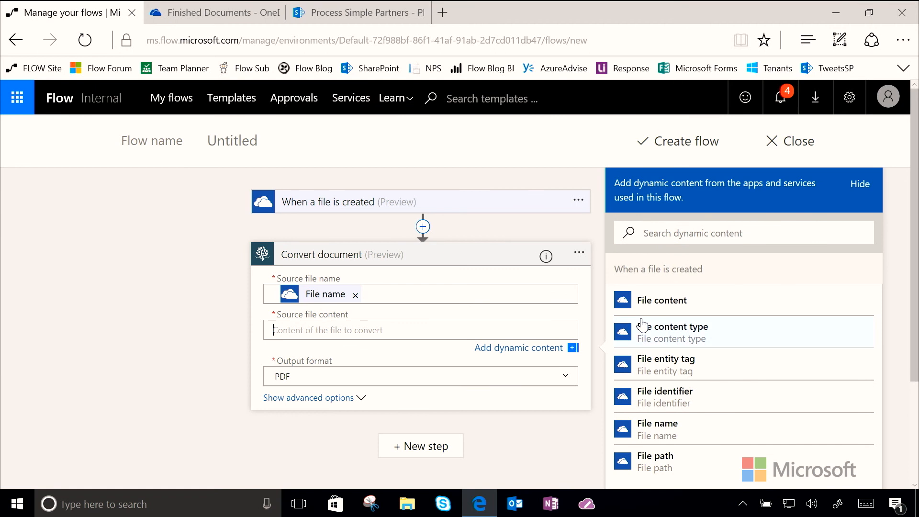
left_click(679, 306)
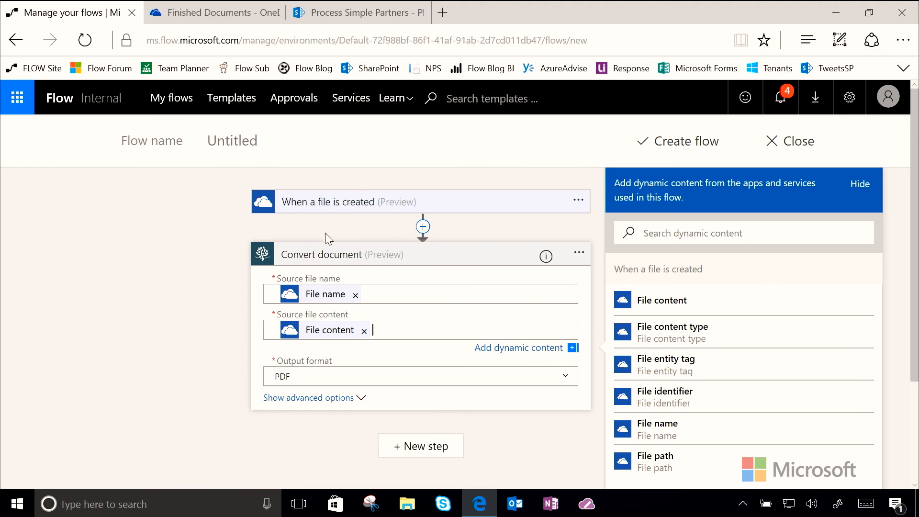
left_click(352, 211)
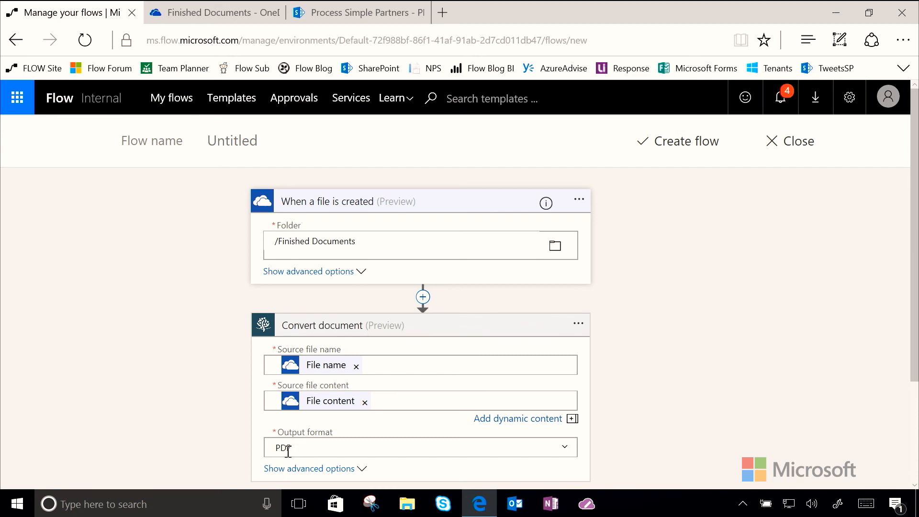
left_click(387, 395)
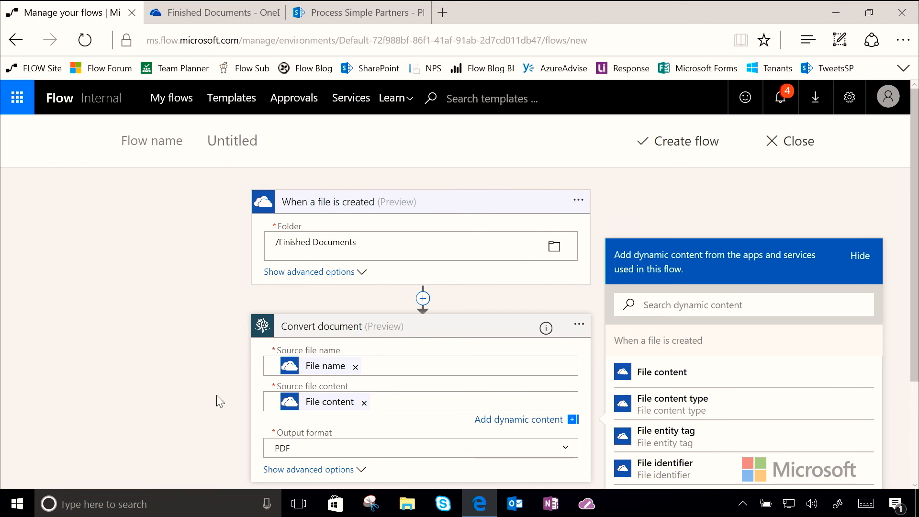
left_click(190, 397)
scroll(191, 397, "down", 3)
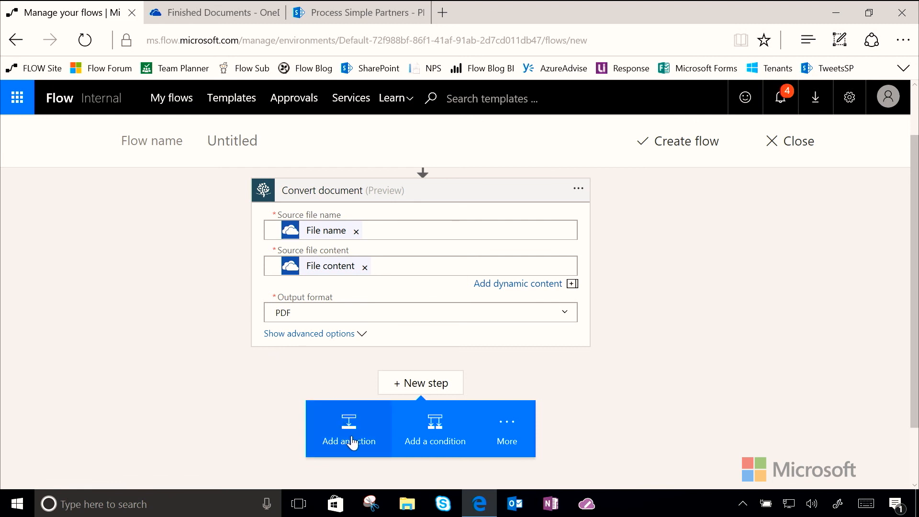
Add a SharePoint 'Create file' action on the Process Simple Partners site
left_click(352, 442)
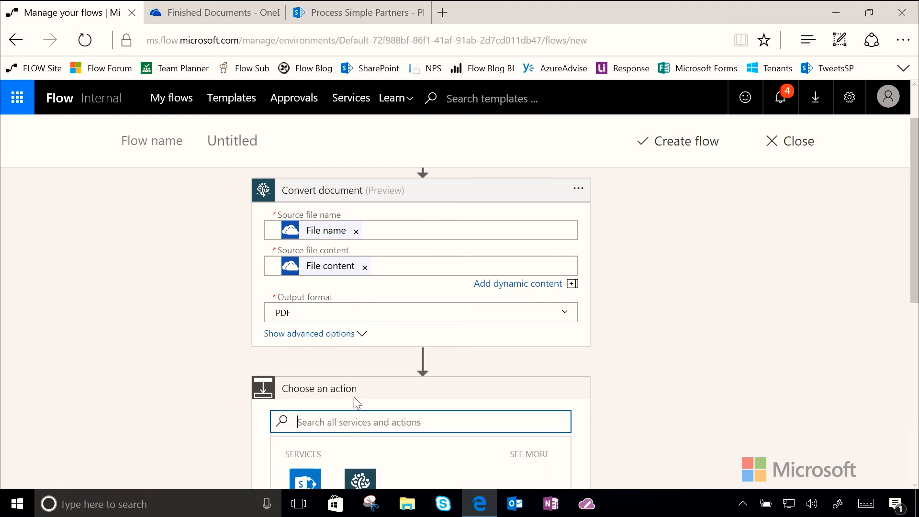
type("SharePoint")
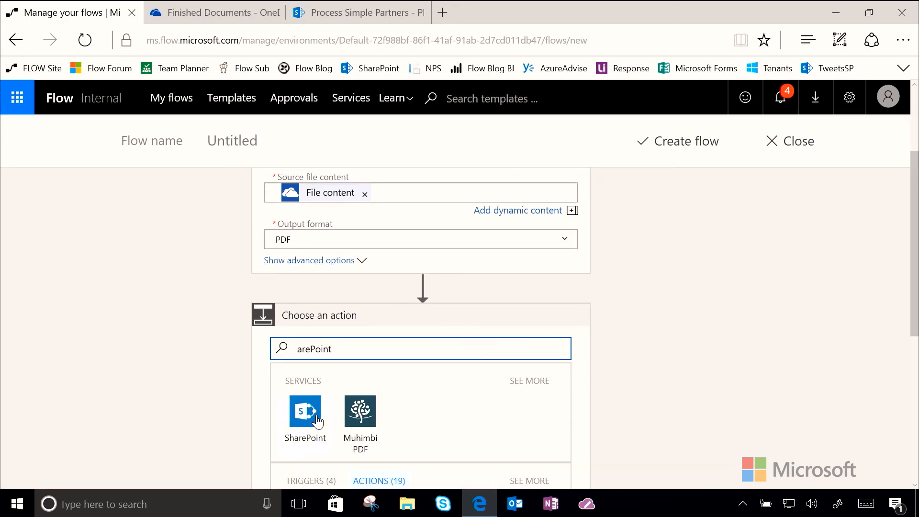
left_click(308, 418)
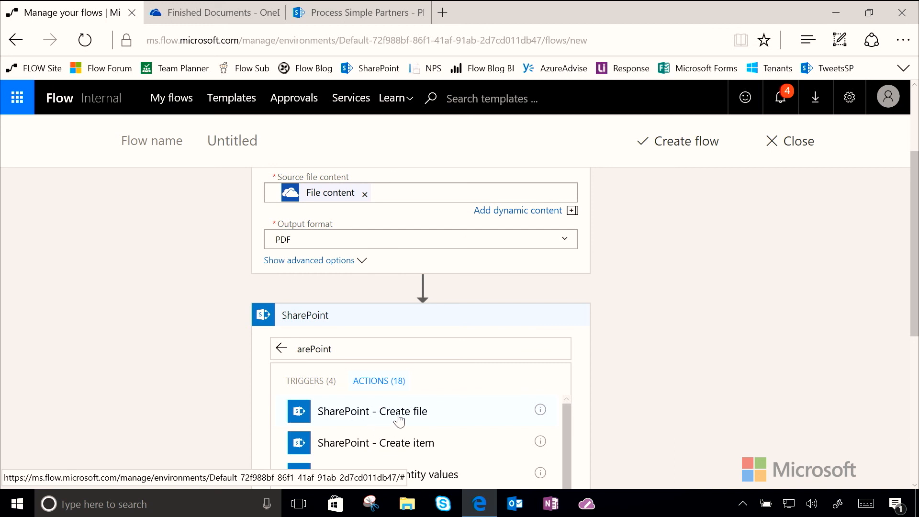
left_click(423, 417)
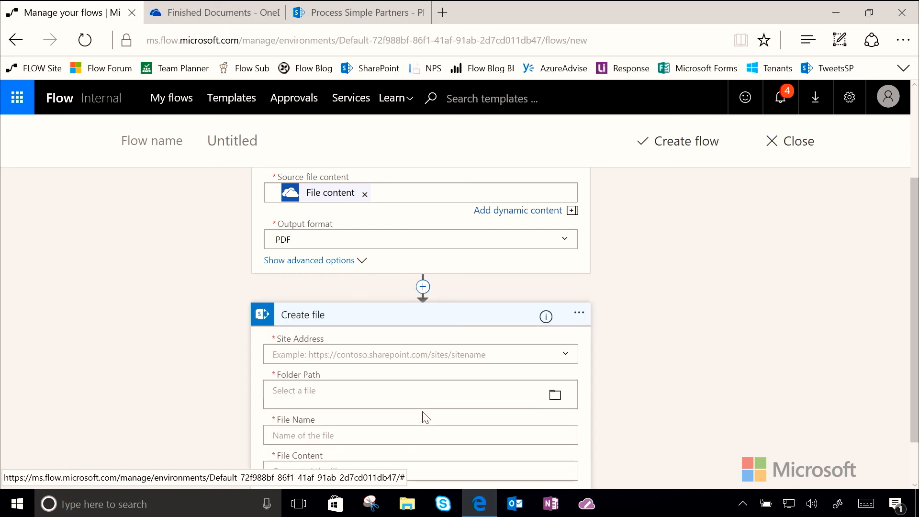
left_click(552, 357)
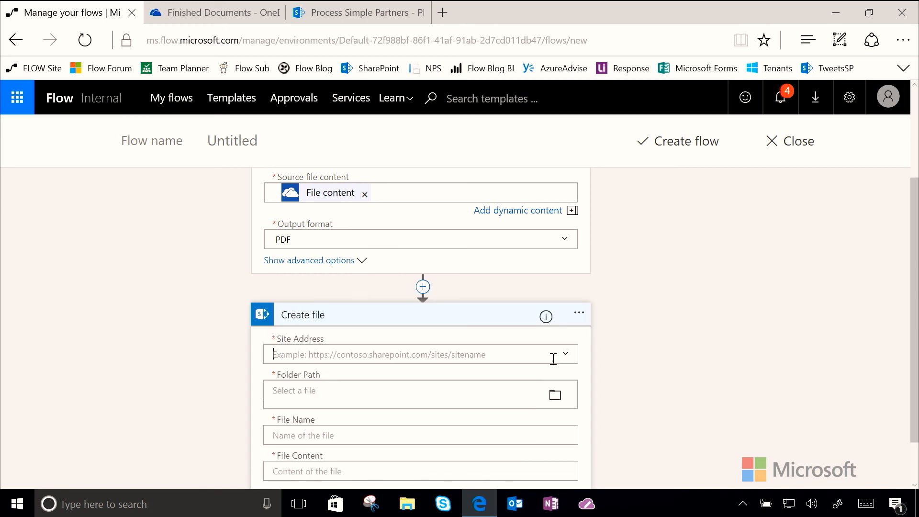
type("prosip")
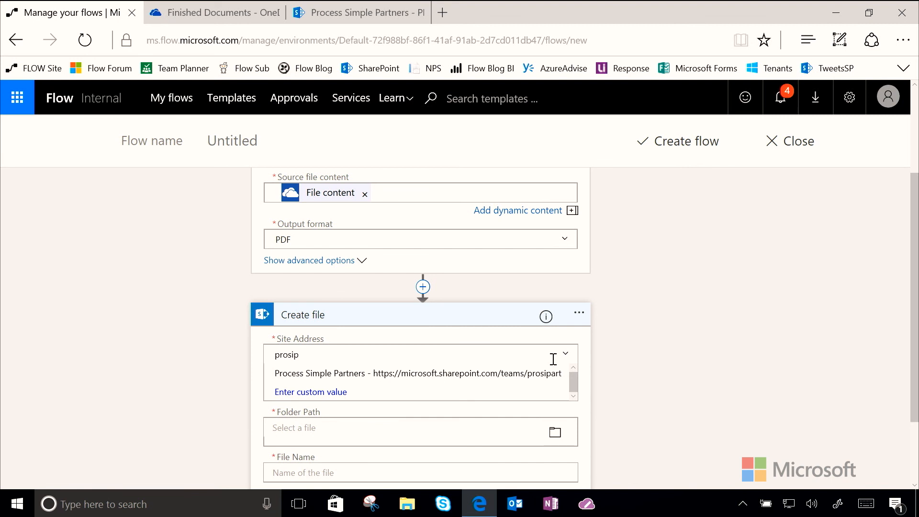
left_click(493, 375)
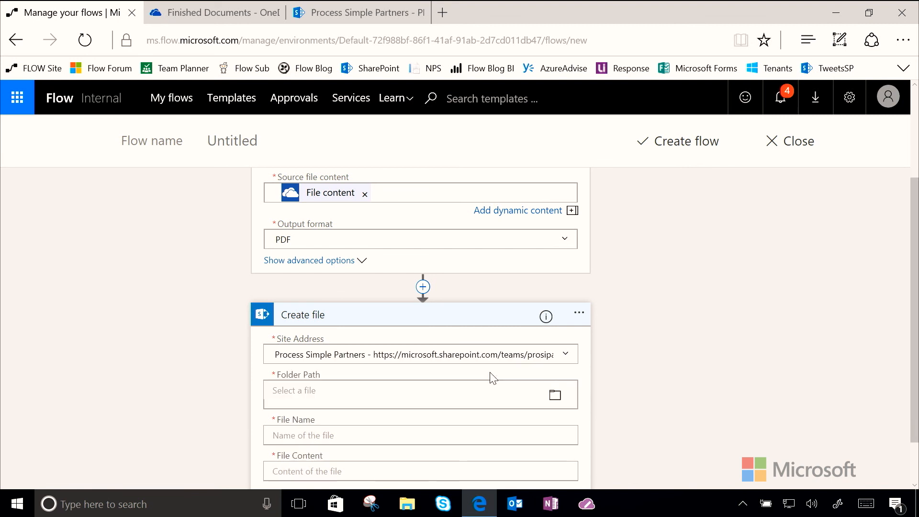
Set the Create file folder path to /Shared Documents/PDF-FinishedFiles
left_click(555, 397)
scroll(696, 371, "down", 3)
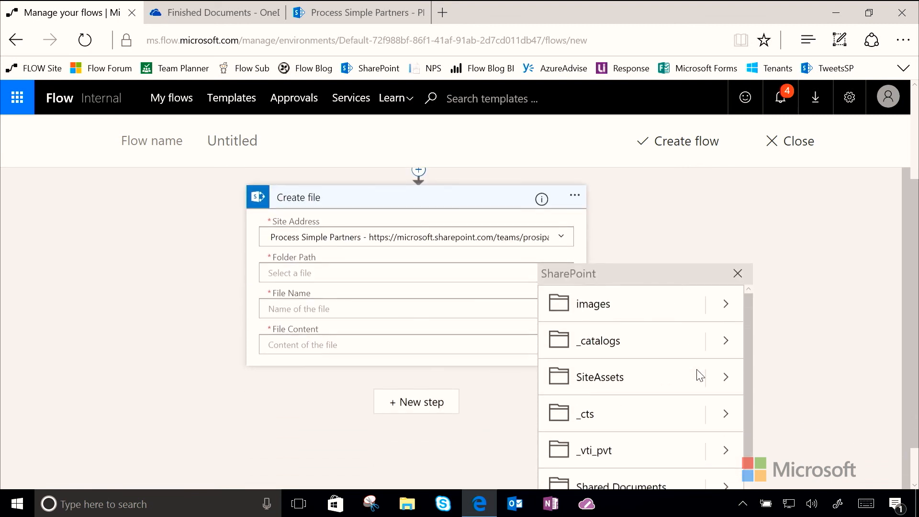
scroll(810, 389, "down", 2)
left_click(639, 407)
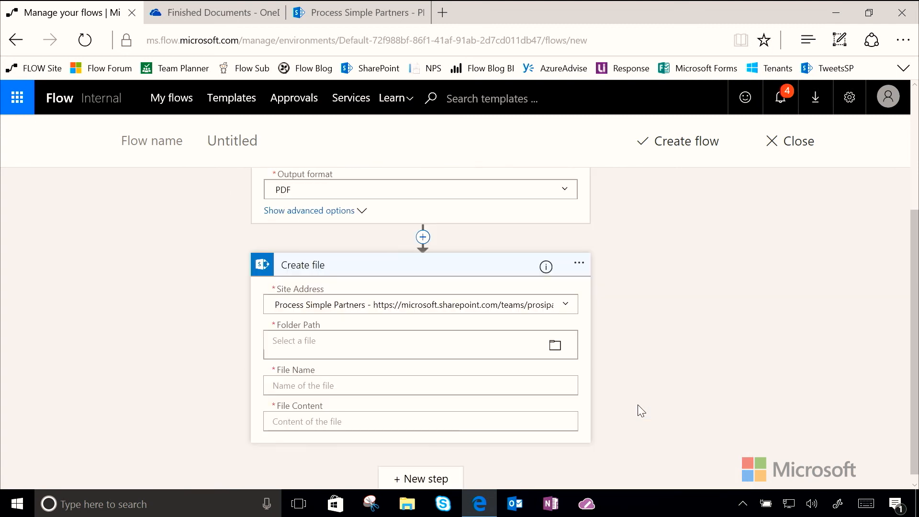
left_click(554, 345)
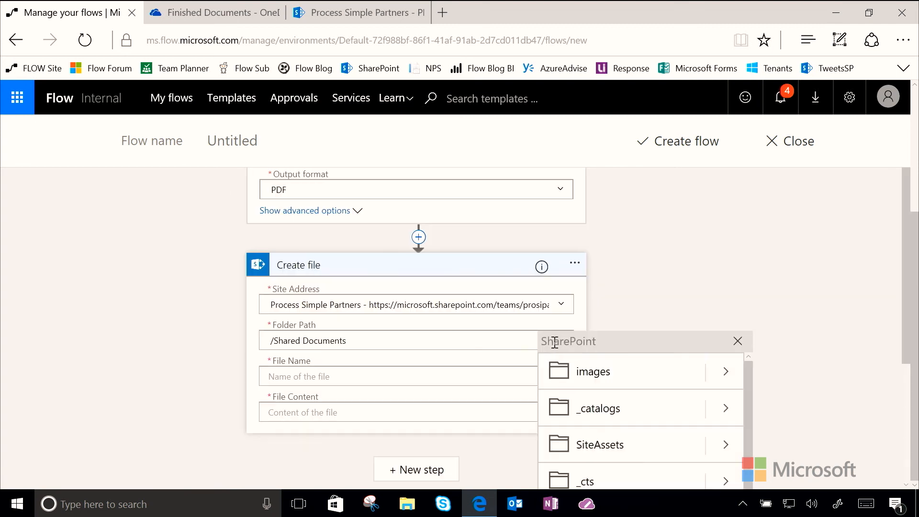
scroll(685, 414, "down", 3)
left_click(685, 416)
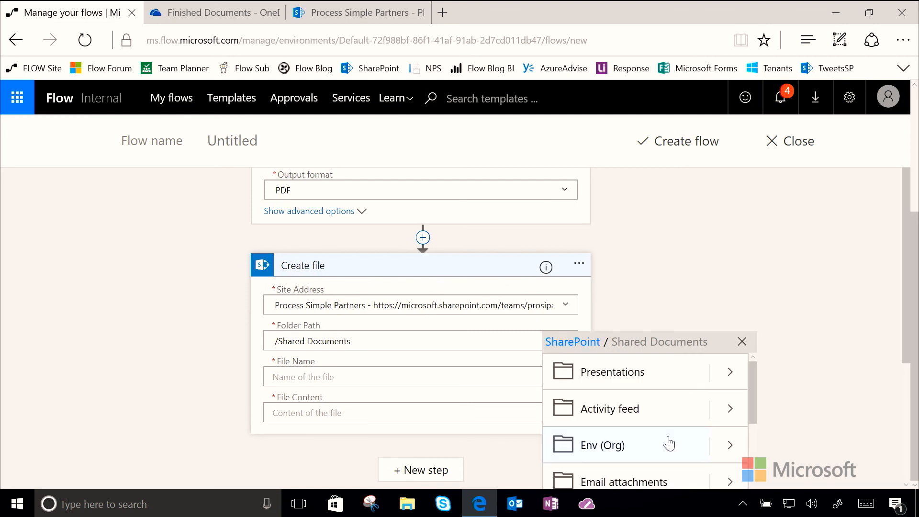
scroll(689, 420, "down", 10)
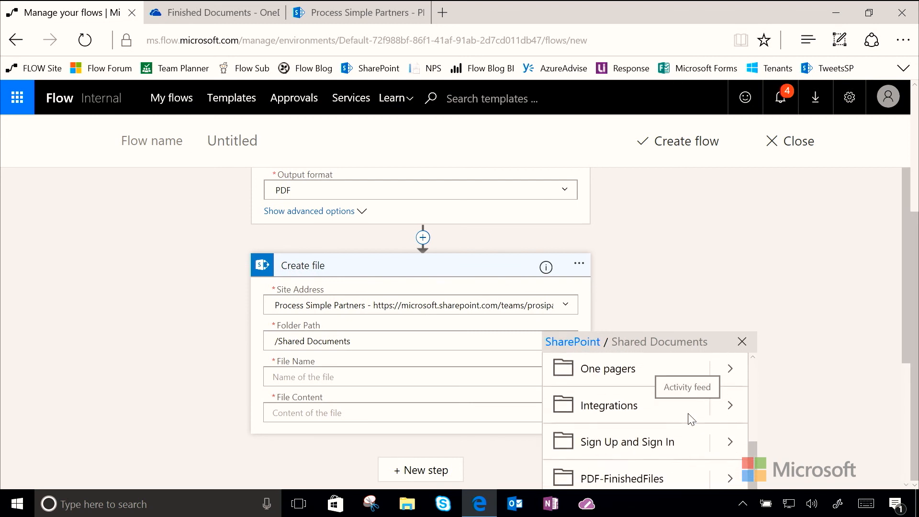
left_click(639, 415)
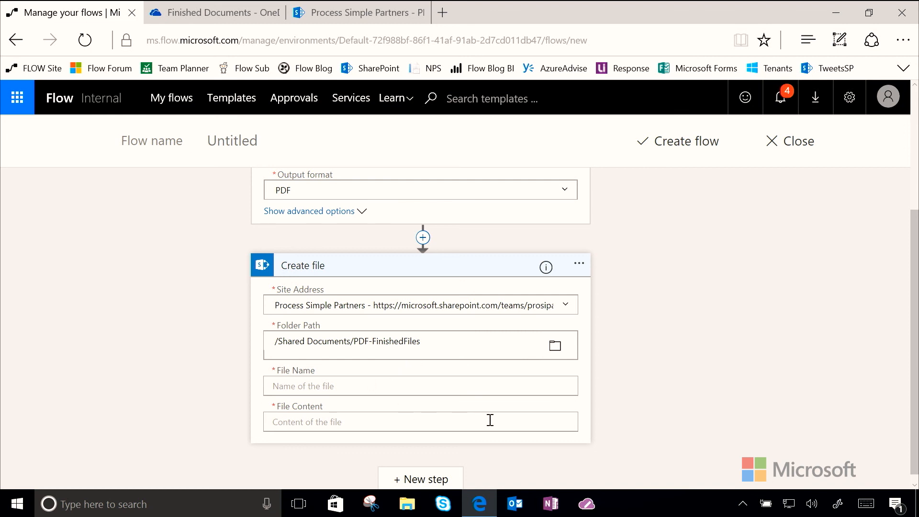
left_click(371, 379)
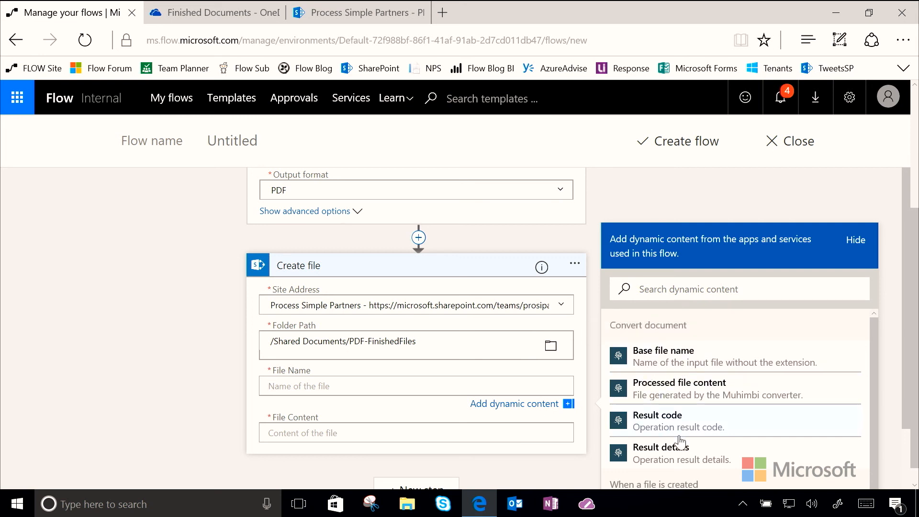
Name the file 'Base file name' plus '.pdf' and use 'Processed file content' as its content
left_click(656, 366)
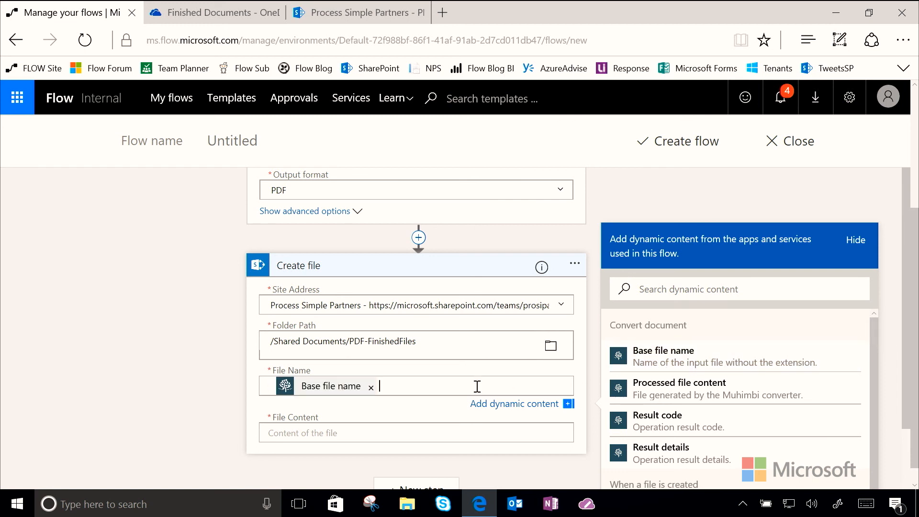
type(".pdf")
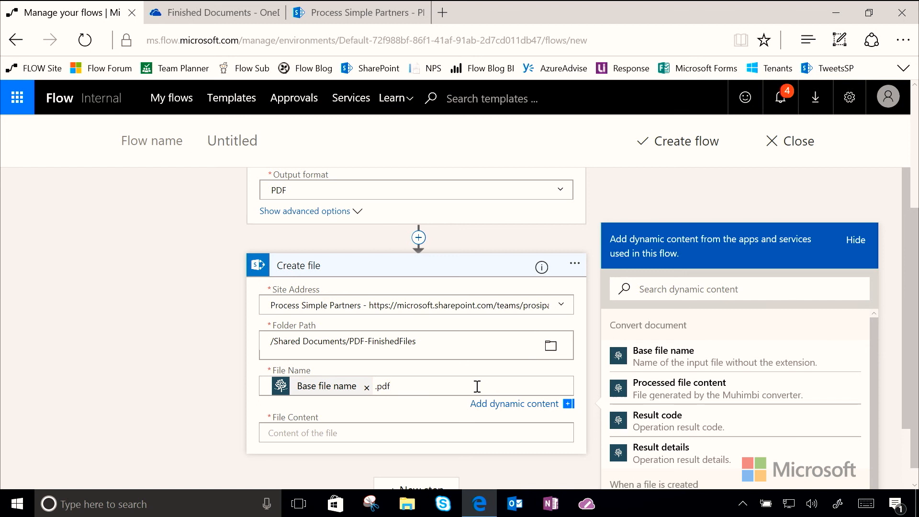
left_click(390, 431)
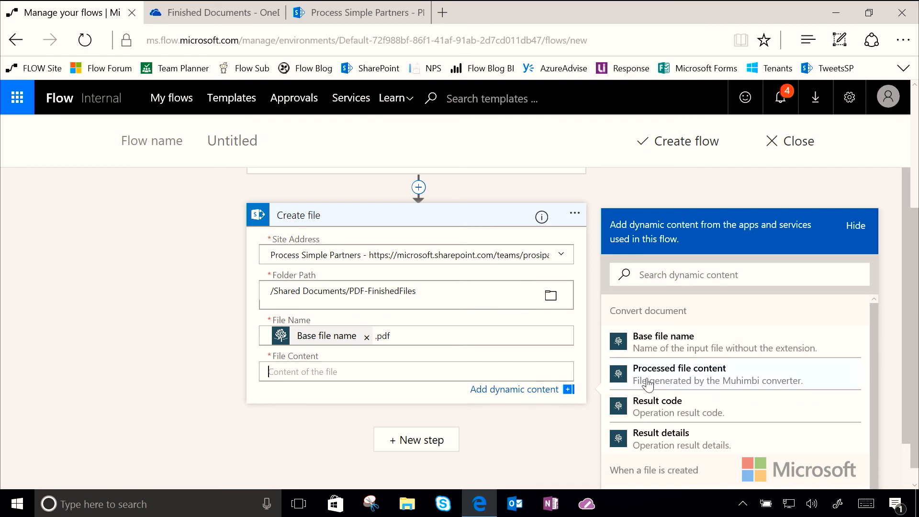
left_click(694, 382)
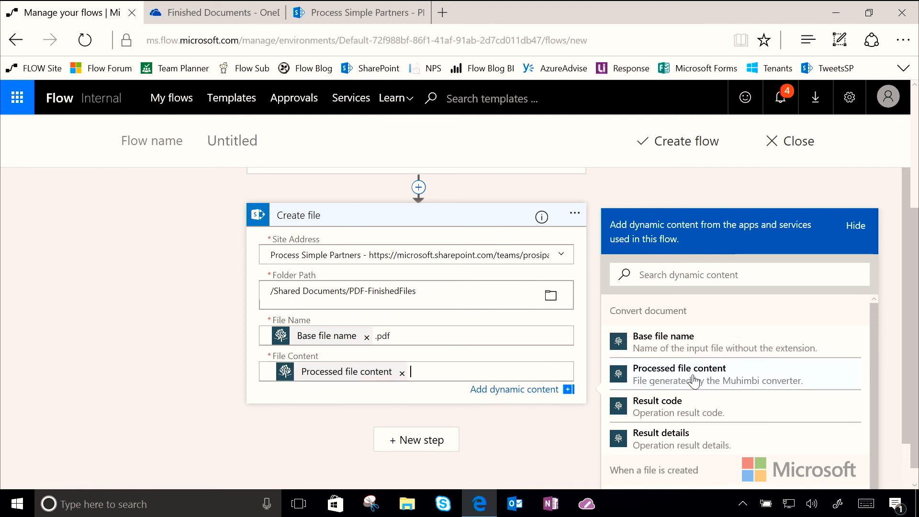
left_click(308, 414)
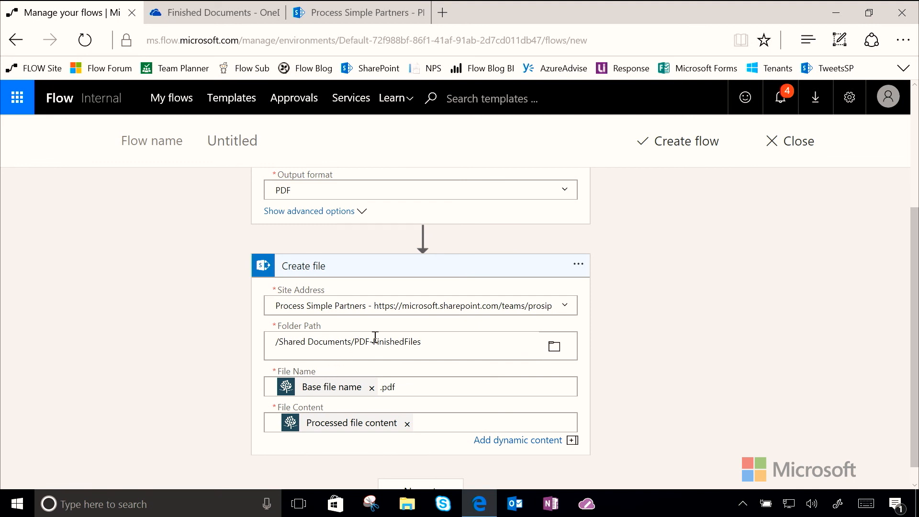
Save the new flow and switch to the OneDrive Finished Documents tab
left_click(685, 142)
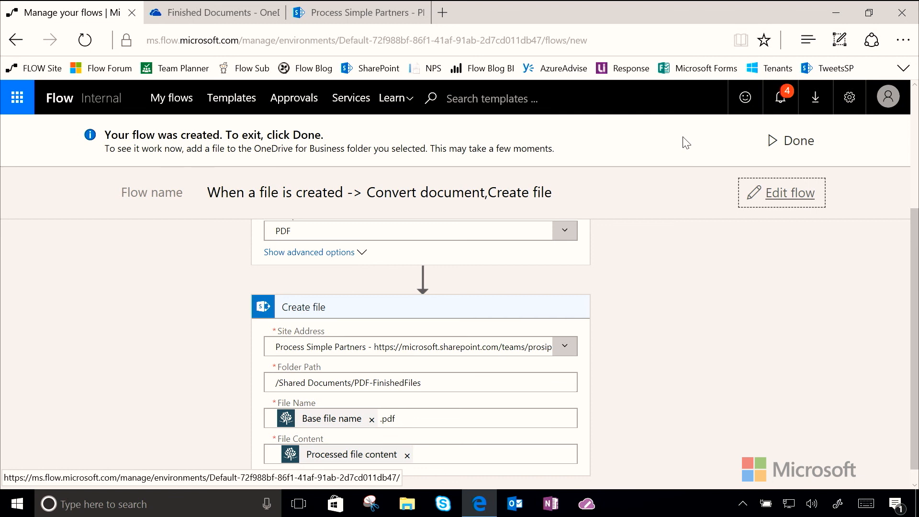
left_click(196, 13)
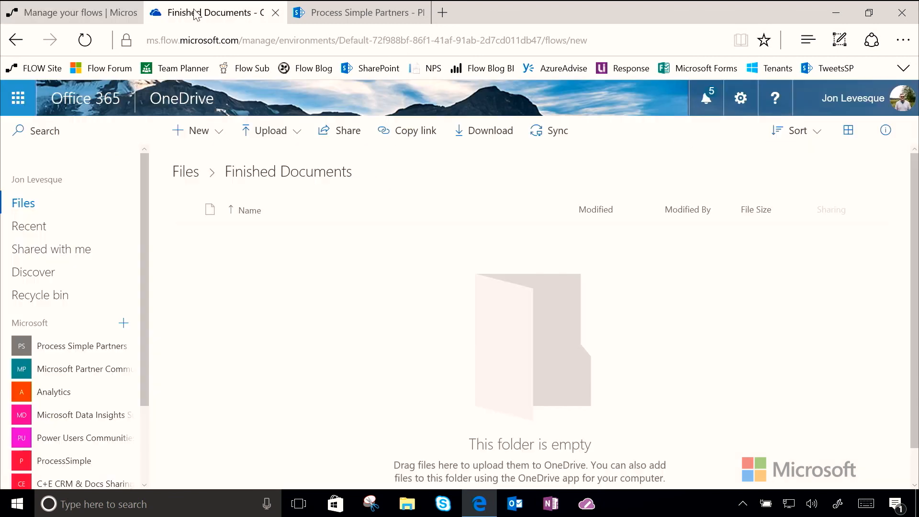
Upload FLOWResponsePlan.docx to Finished Documents, then return to the Flow tab
left_click(282, 133)
left_click(254, 168)
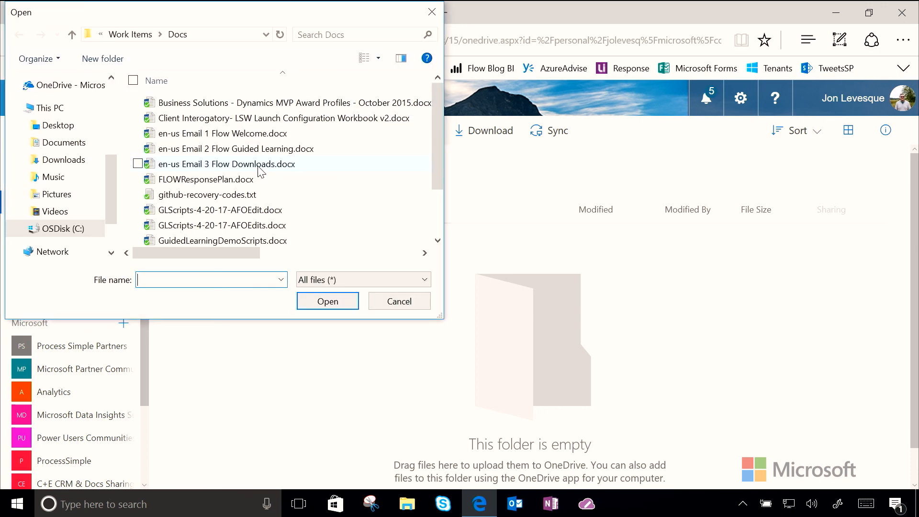
left_click(235, 178)
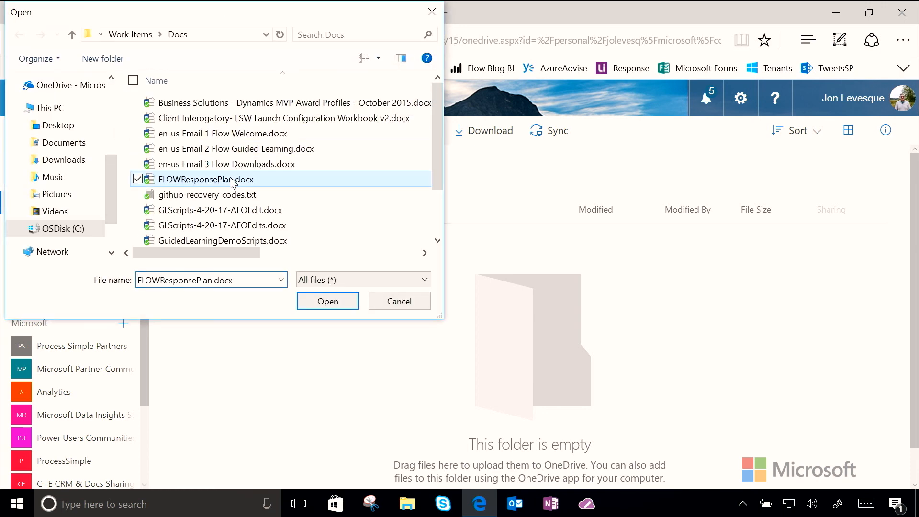
left_click(326, 303)
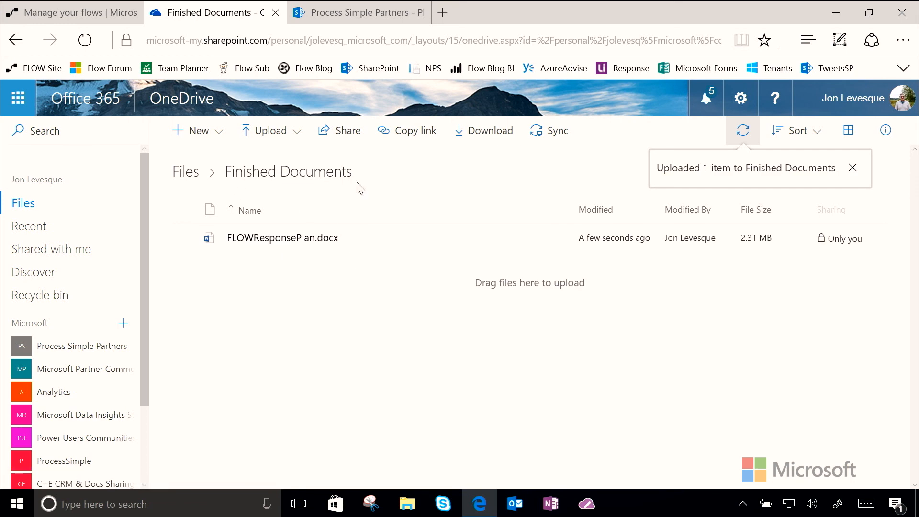
left_click(94, 13)
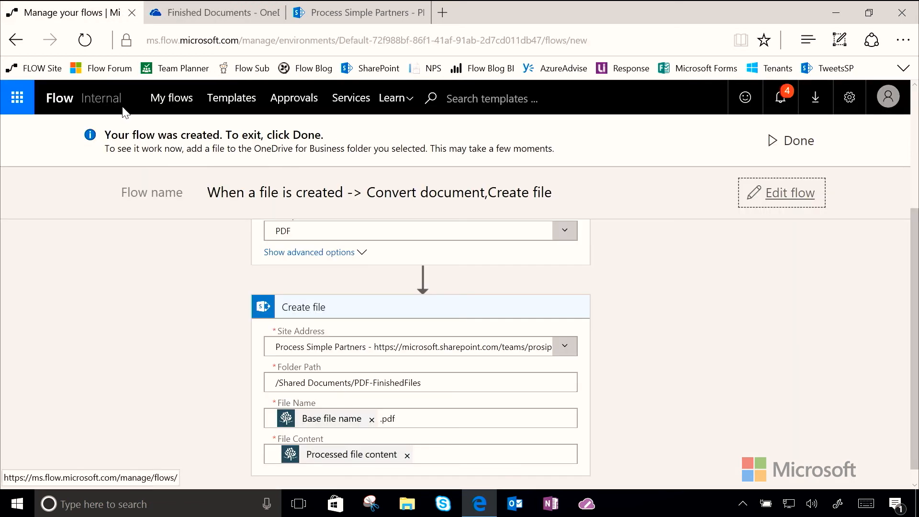
Confirm the flow's latest run succeeded, then refresh the SharePoint PDF-FinishedFiles library
left_click(175, 101)
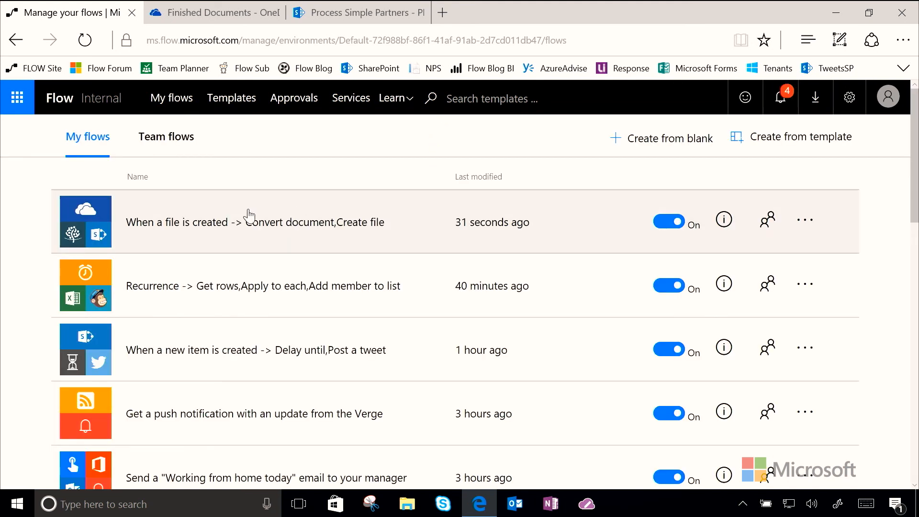
left_click(725, 221)
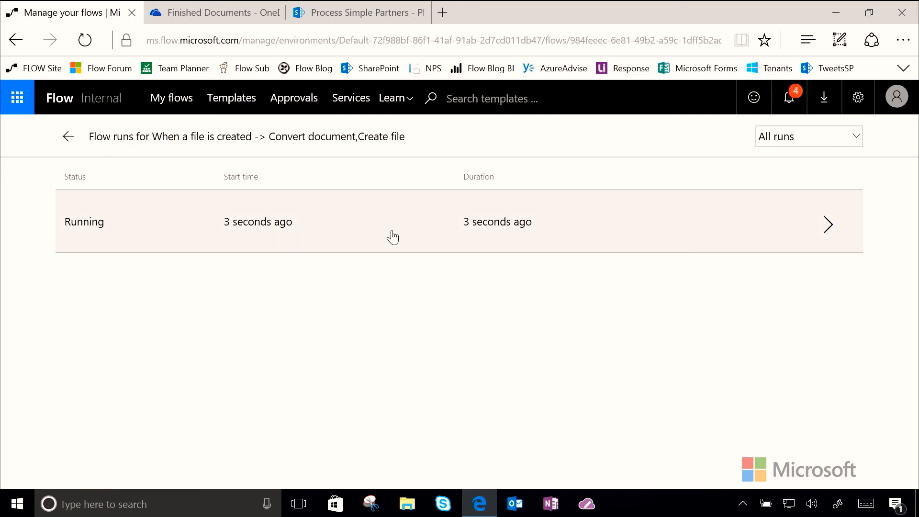
left_click(392, 236)
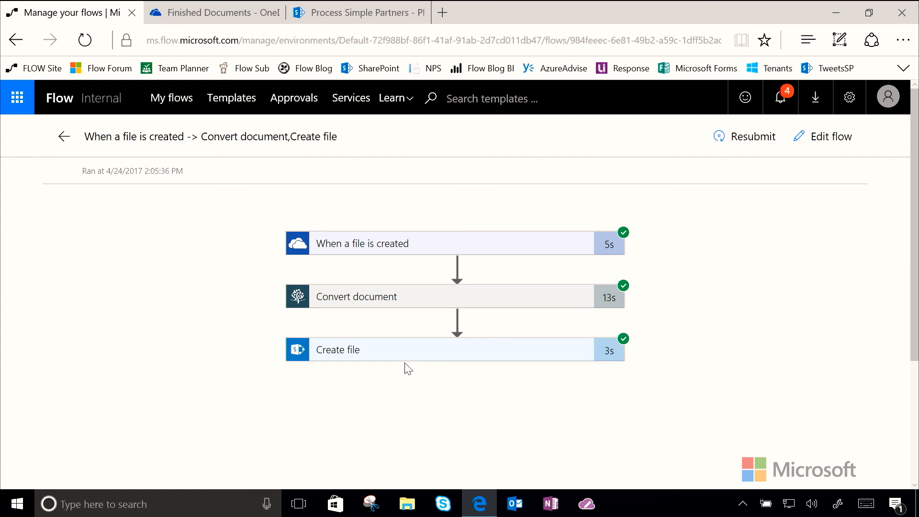
left_click(340, 13)
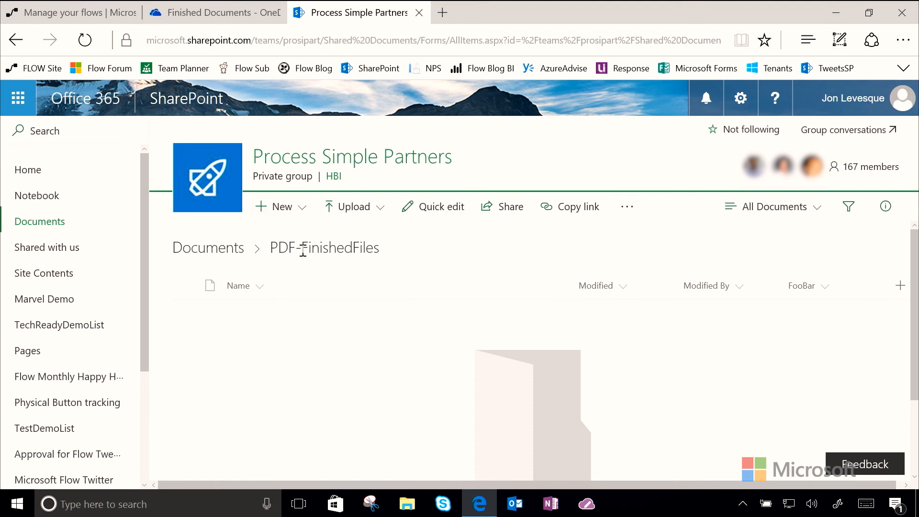
left_click(85, 40)
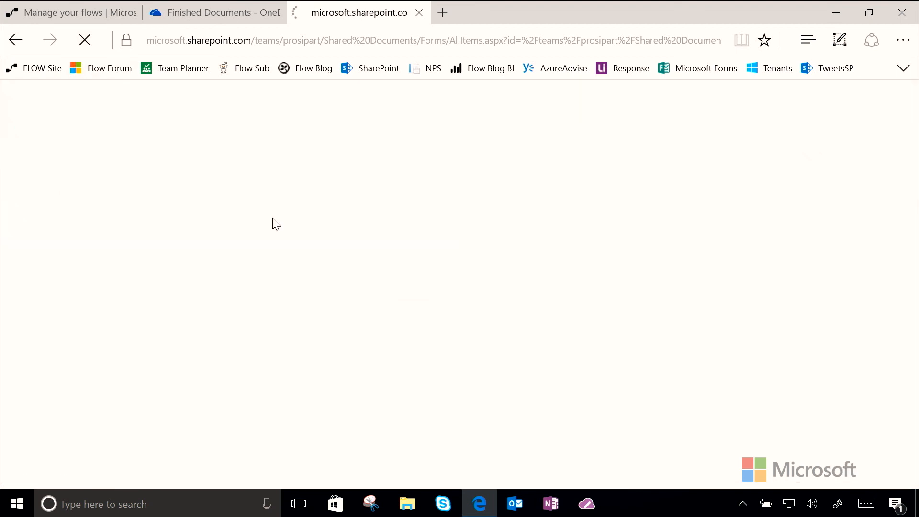